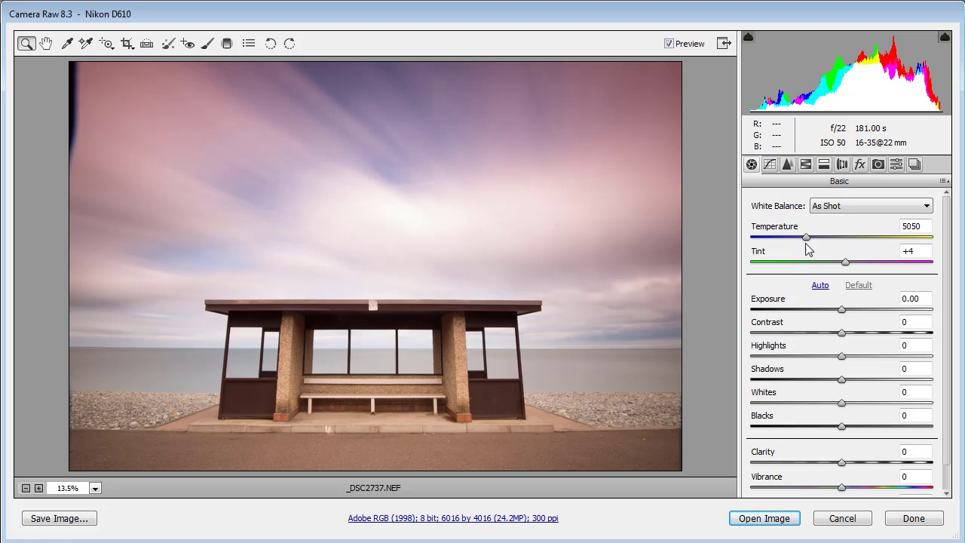
Adjust the white balance to a Temperature of 4350 and a Tint of -10.
left_click_drag(807, 238, 796, 238)
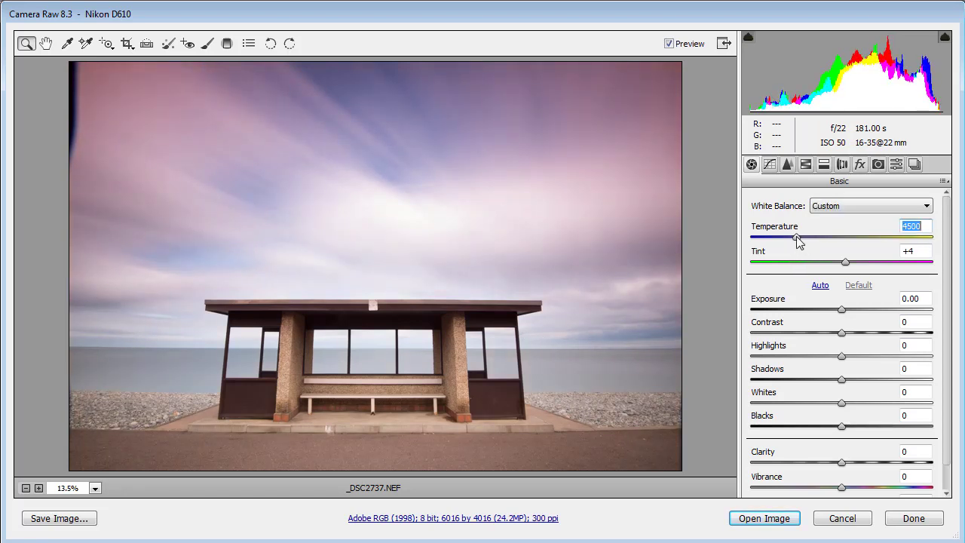
left_click_drag(797, 239, 796, 239)
left_click_drag(797, 240, 802, 242)
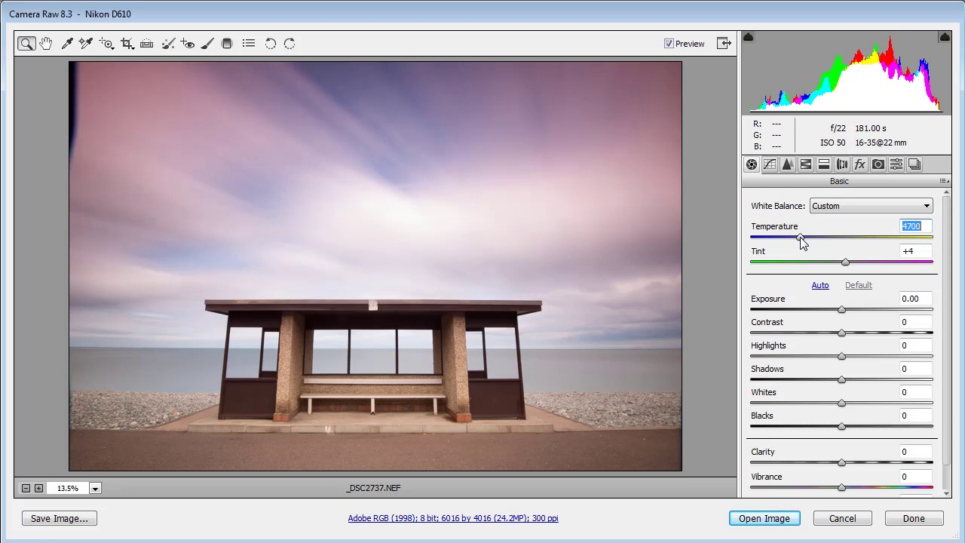
mouse_move(801, 241)
left_mouse_down()
mouse_move(778, 238)
mouse_move(797, 245)
left_mouse_up()
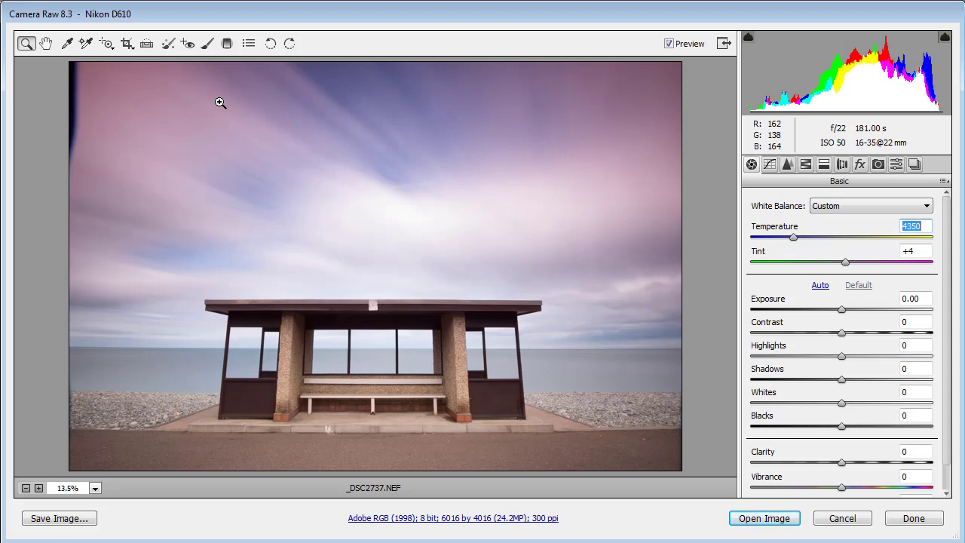
left_click_drag(845, 263, 832, 265)
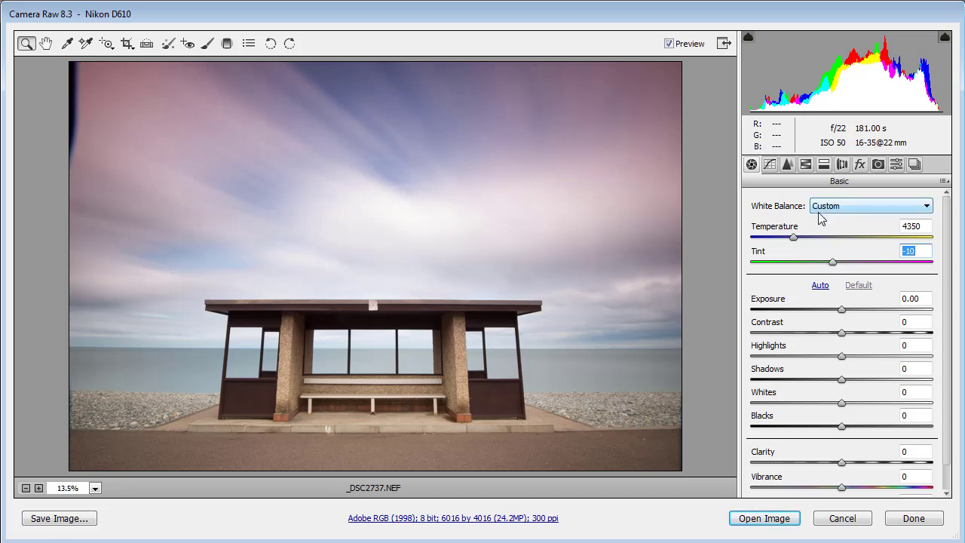
Convert the photo to grayscale in the HSL / Grayscale adjustments.
left_click(807, 167)
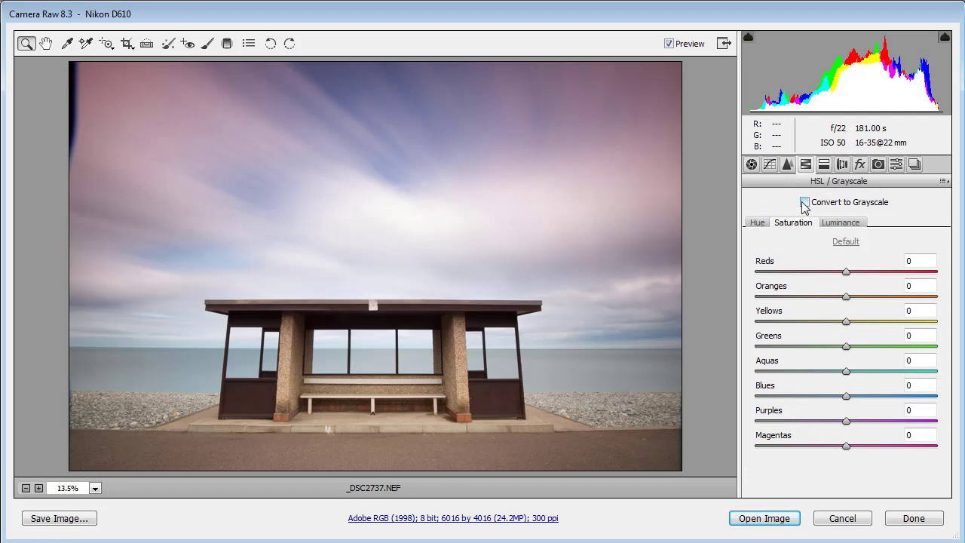
left_click(805, 202)
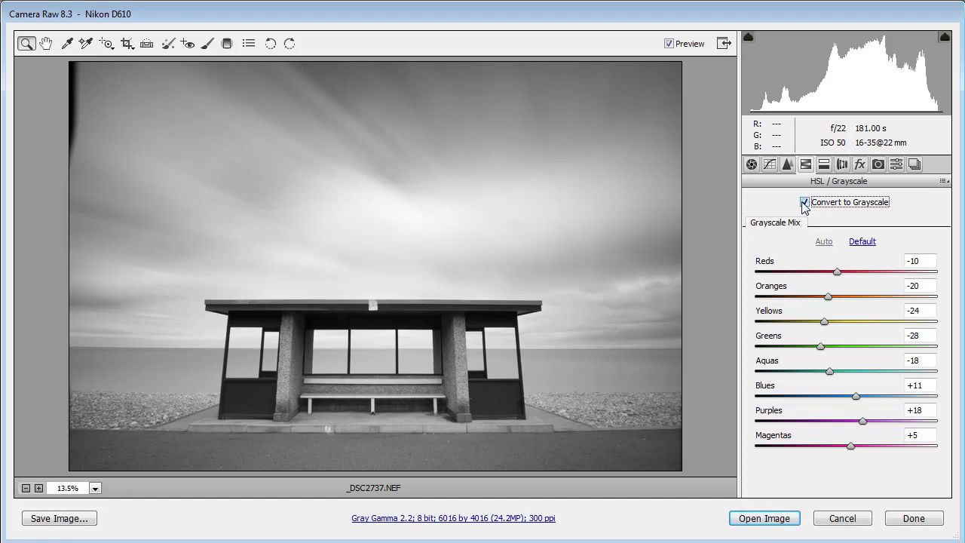
Set Contrast to +50 and Exposure to +0.15 in the basic adjustments.
left_click(752, 166)
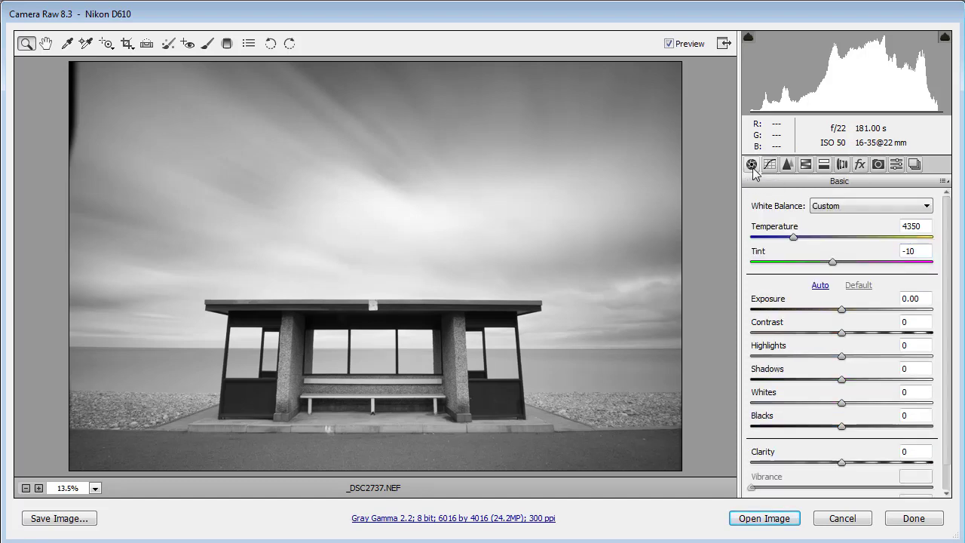
left_click(913, 322)
type("50")
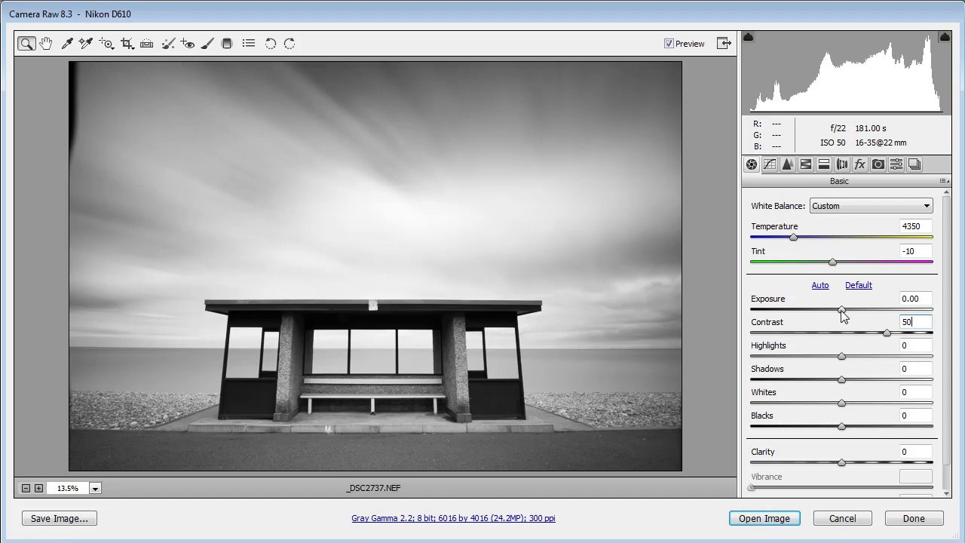
key("shift+Tab")
left_click_drag(842, 309, 844, 309)
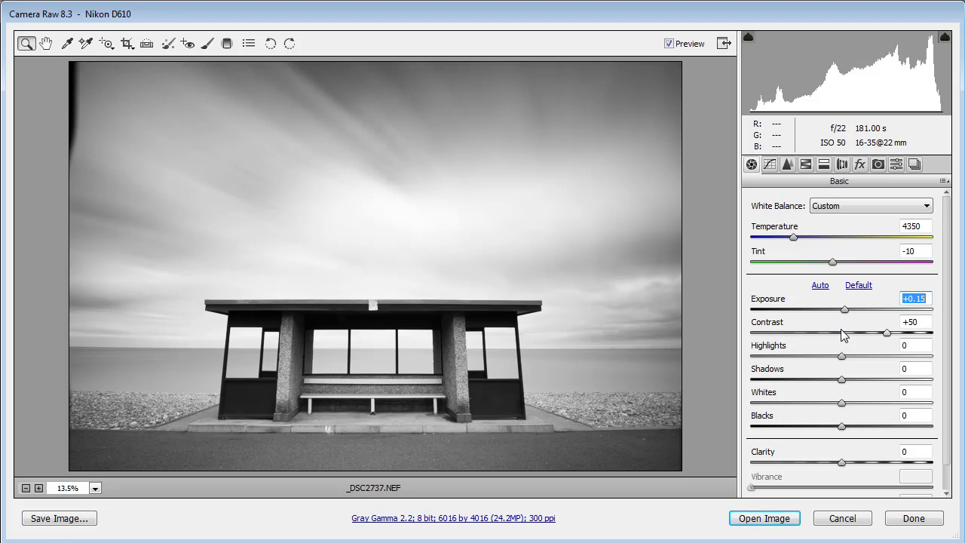
Set Whites to +40 and Blacks to -40.
left_click_drag(843, 402, 807, 427)
left_click(842, 426)
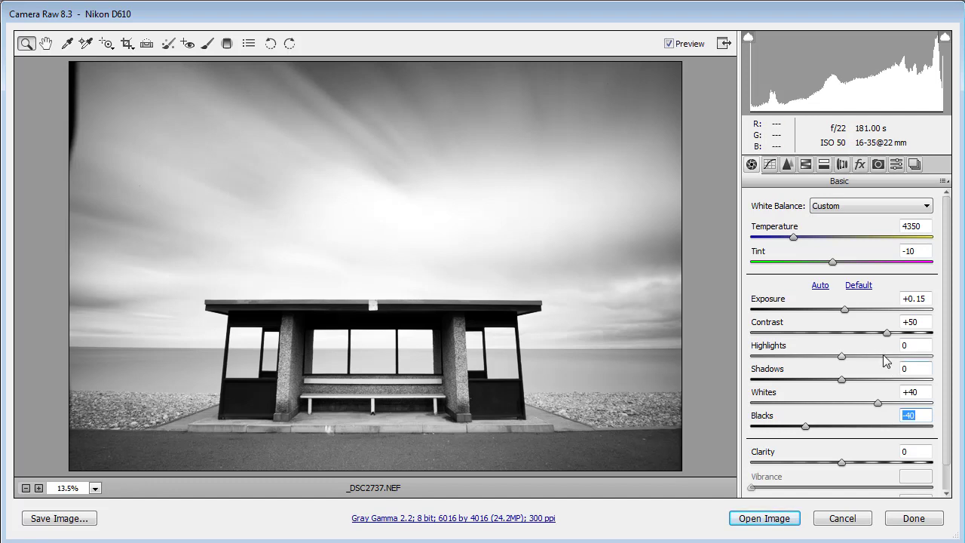
Reduce Highlights to -30 and raise Clarity to +30.
left_click_drag(841, 358, 720, 360)
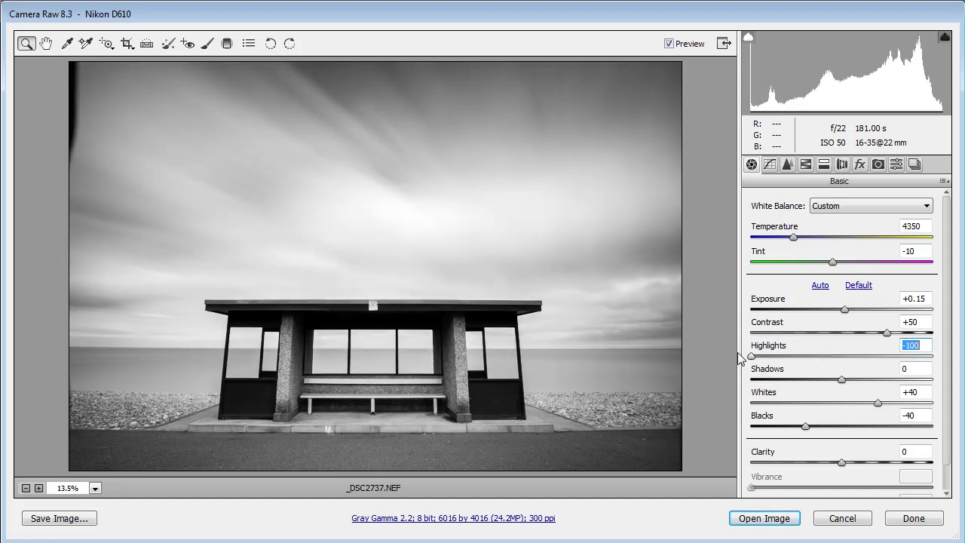
left_click_drag(741, 358, 812, 363)
key("Up")
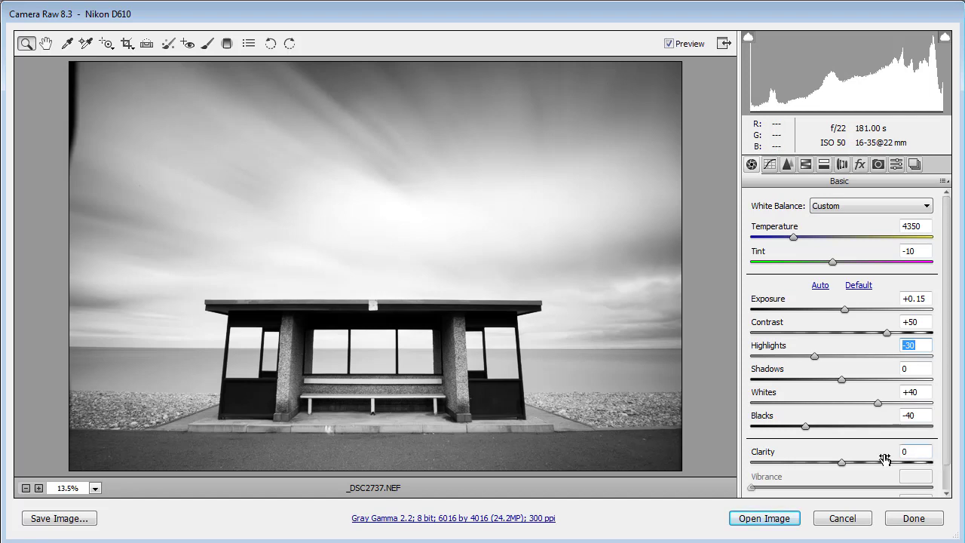
left_click_drag(840, 463, 867, 462)
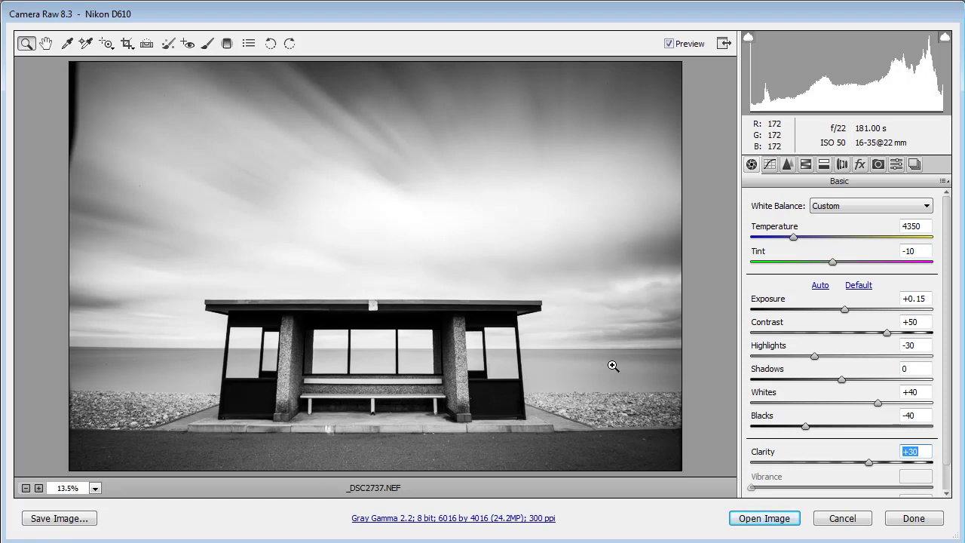
Shape an S-curve on the RGB point curve, raising highlights near input 180 to about 190 and lowering shadows at input 69 to 59.
left_click(770, 165)
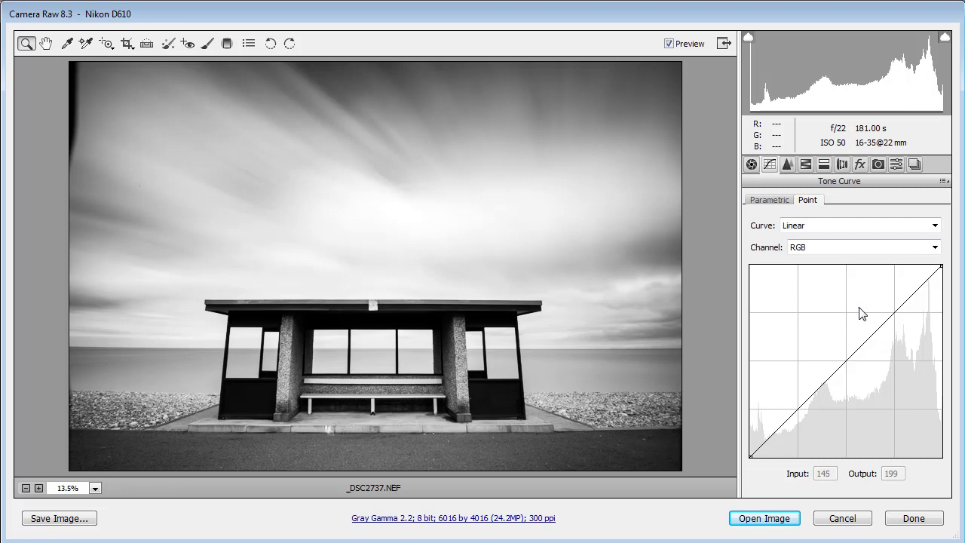
left_click_drag(882, 323, 883, 322)
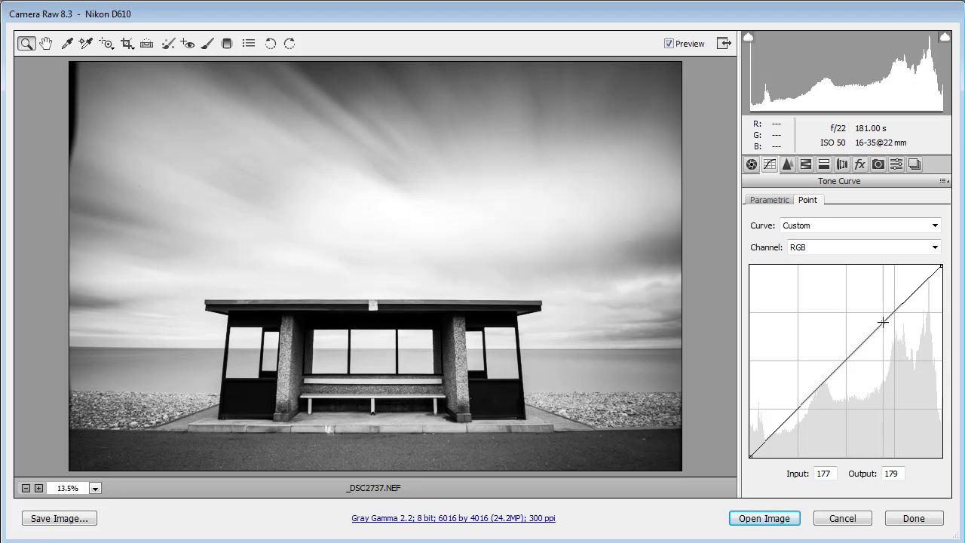
left_click_drag(883, 321, 883, 313)
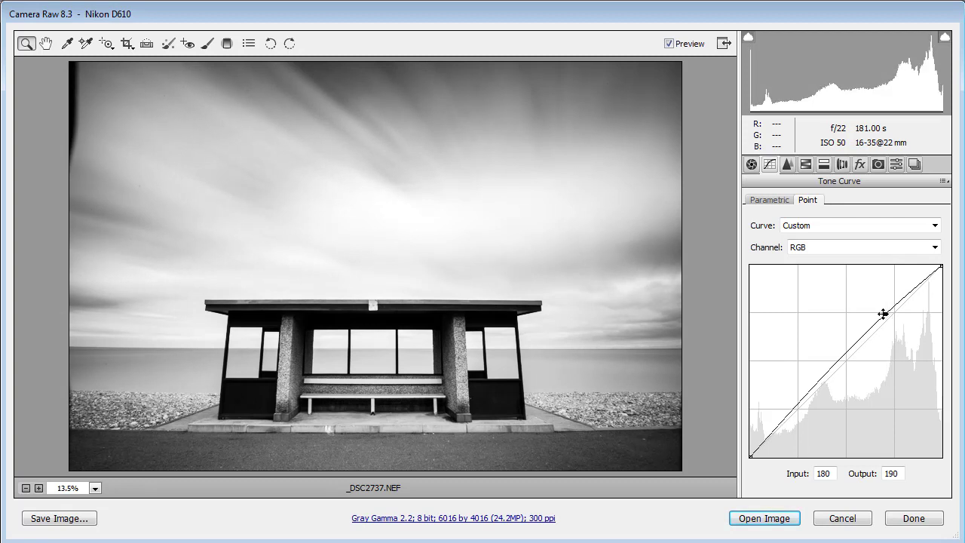
left_click_drag(795, 408, 801, 412)
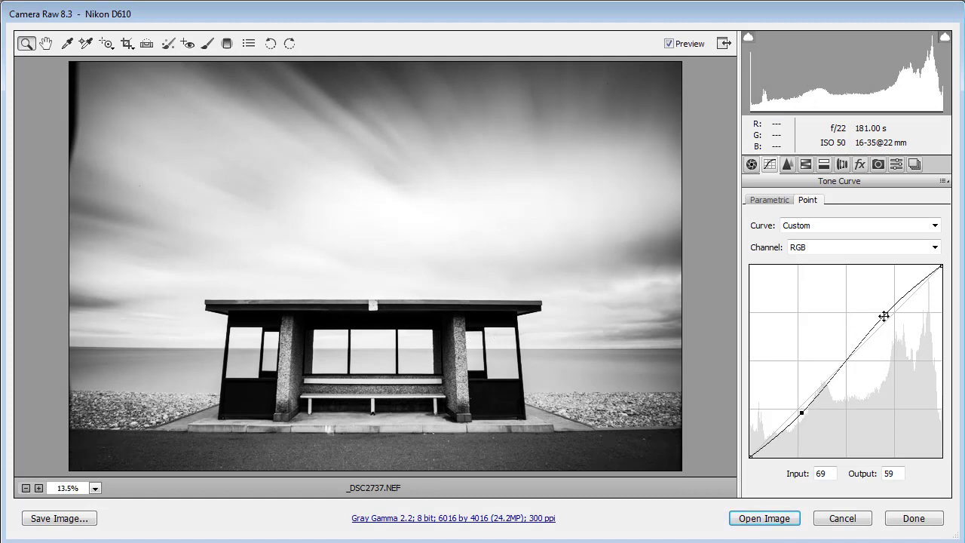
left_click_drag(892, 317, 889, 310)
Enable lens profile corrections for the photo.
left_click(841, 165)
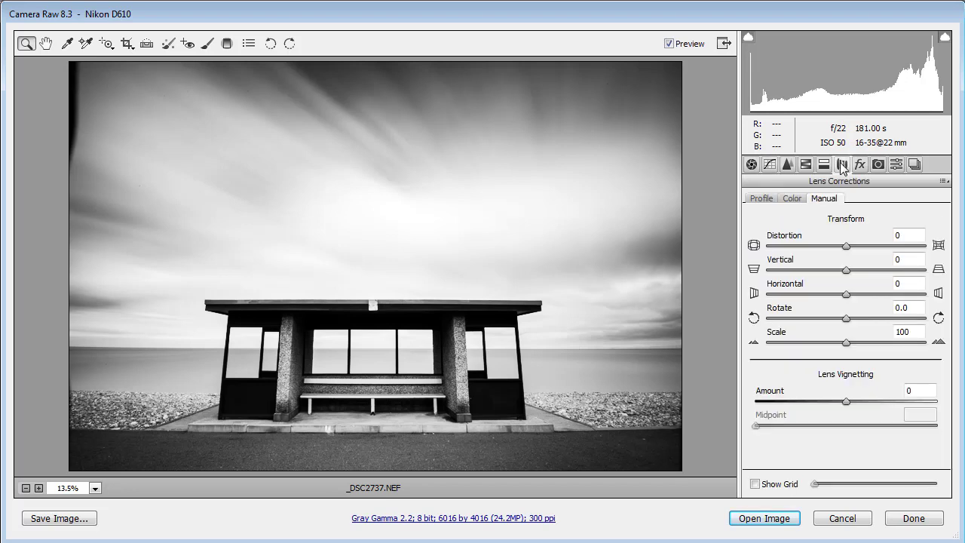
left_click(762, 199)
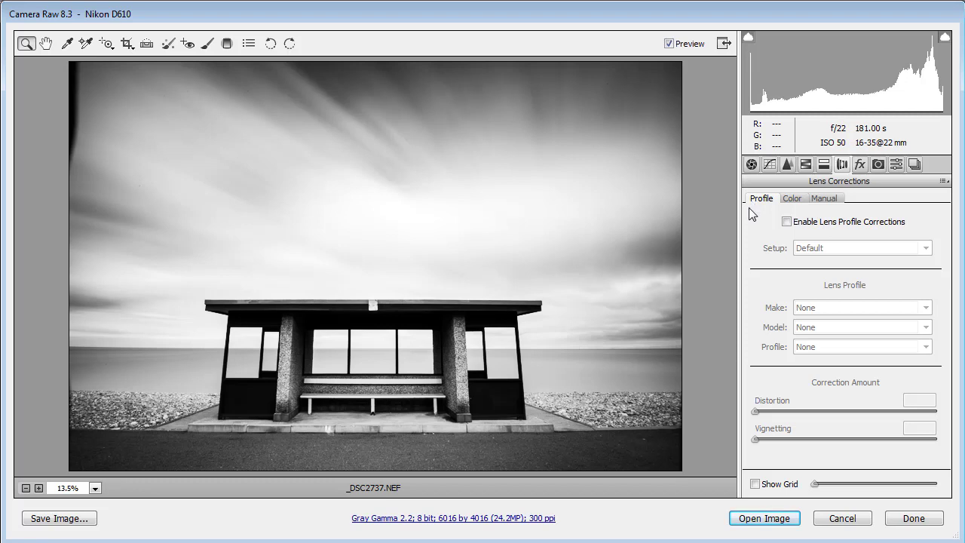
left_click(786, 222)
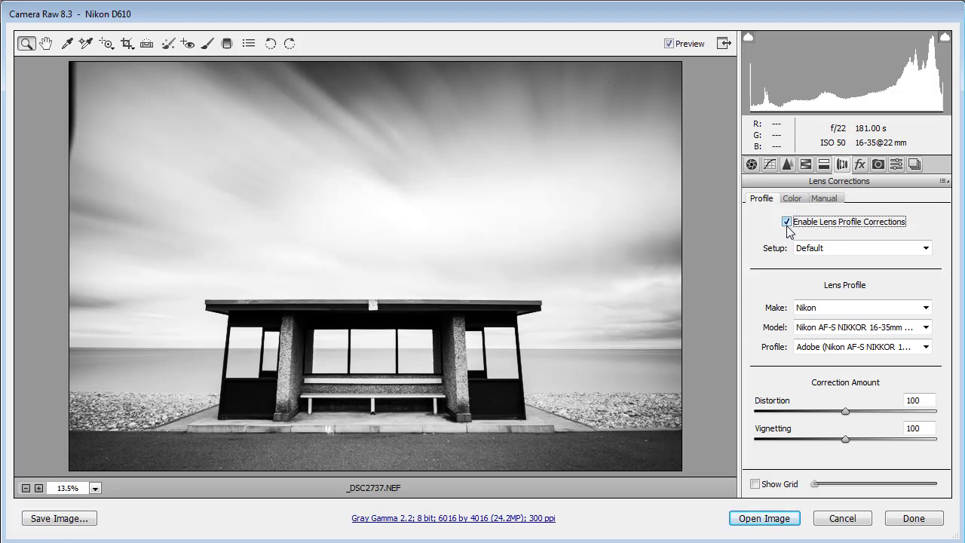
Toggle the lens profile corrections off and on to compare the image with and without them.
left_click(792, 221)
left_click(788, 222)
left_click(785, 223)
left_click(785, 223)
left_click(786, 223)
left_click(785, 223)
Show the alignment grid and set the manual lens Distortion correction to +4.
left_click(827, 200)
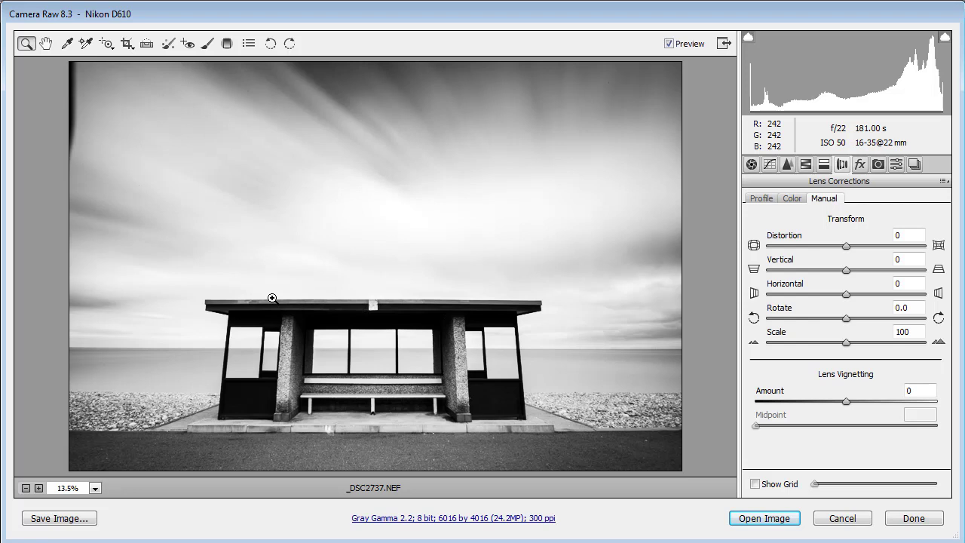
left_click(756, 485)
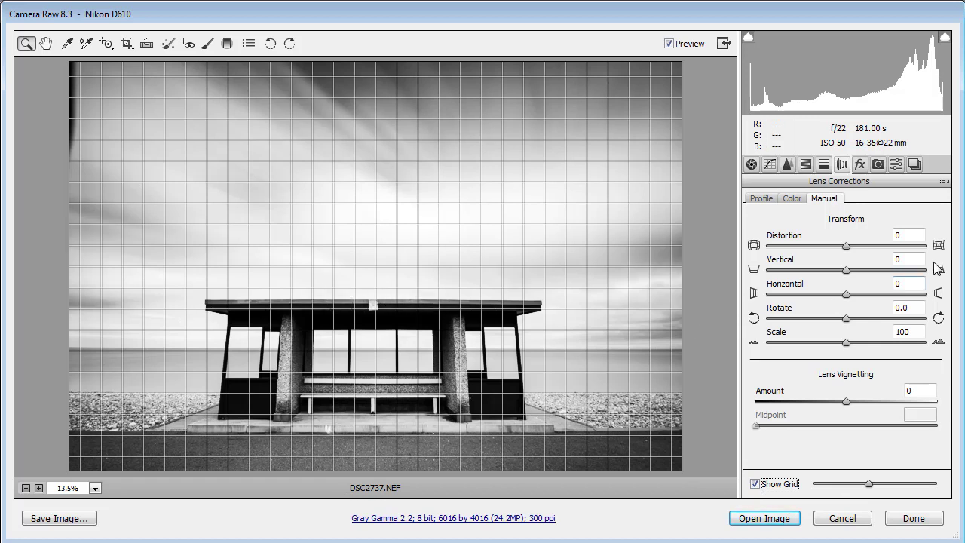
left_click_drag(846, 247, 852, 252)
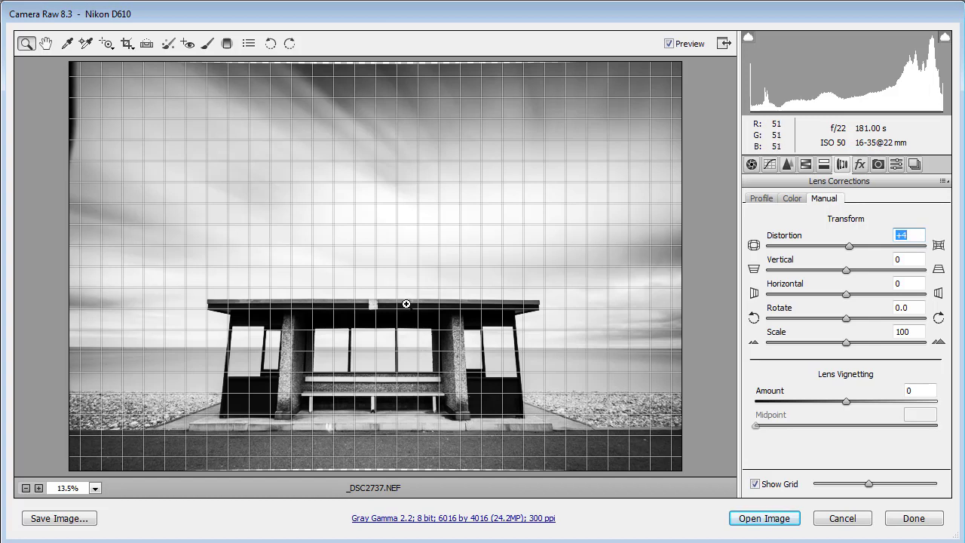
Straighten the shelter's perspective with Vertical -40, Horizontal +3 and Rotate -0.4.
left_click_drag(844, 273, 812, 275)
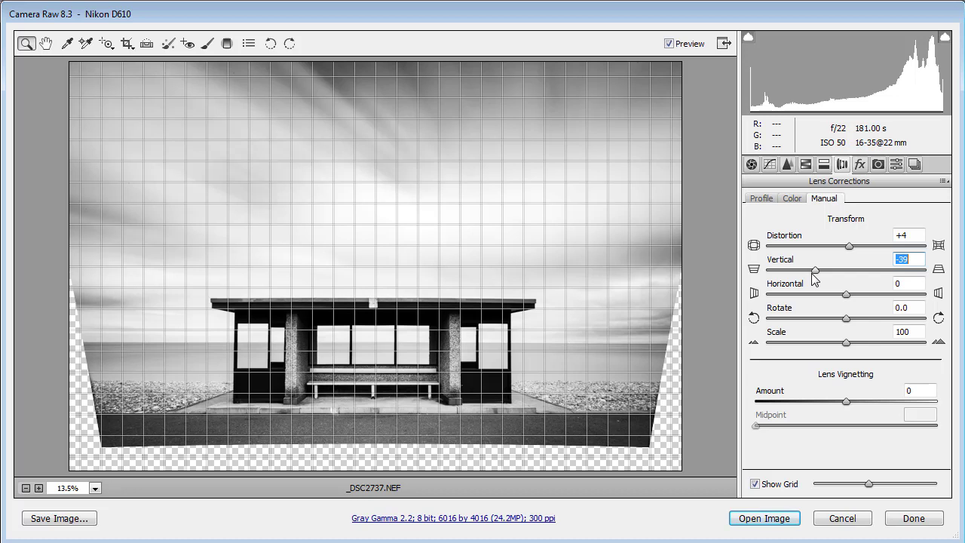
left_click_drag(812, 275, 811, 274)
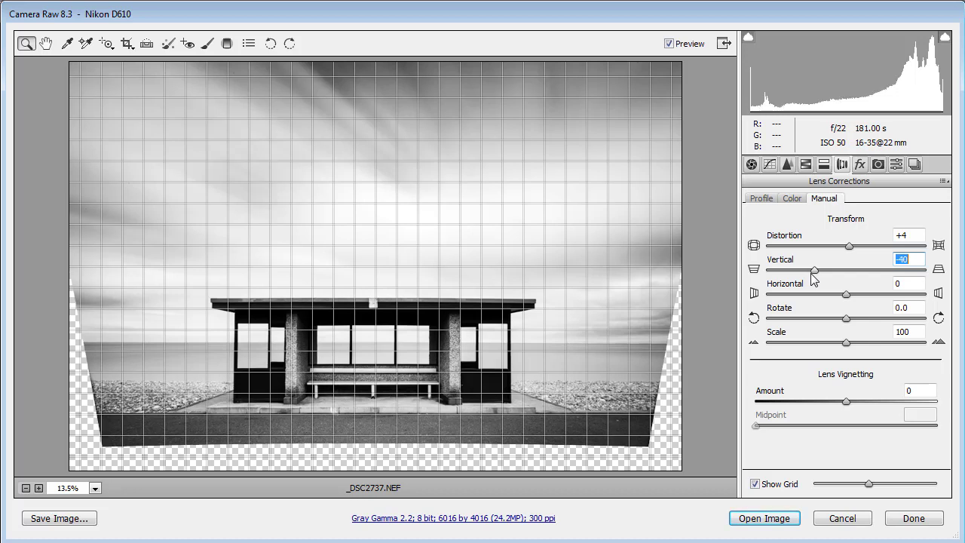
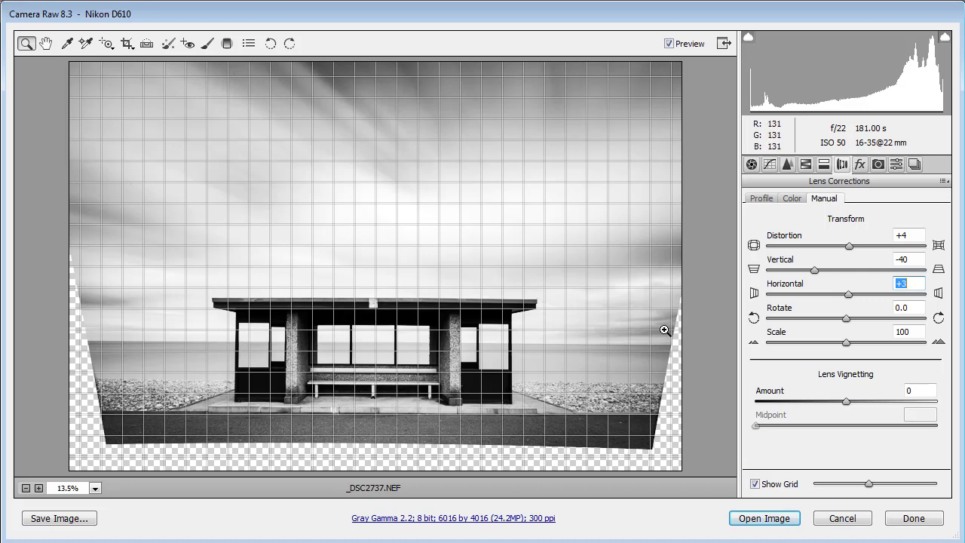
left_click(846, 319)
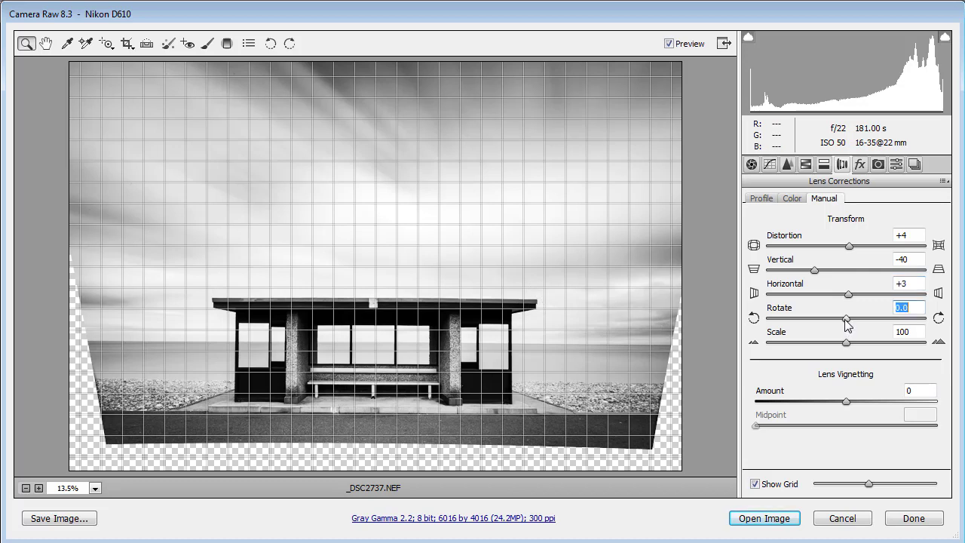
key("Down")
left_click_drag(845, 319, 843, 318)
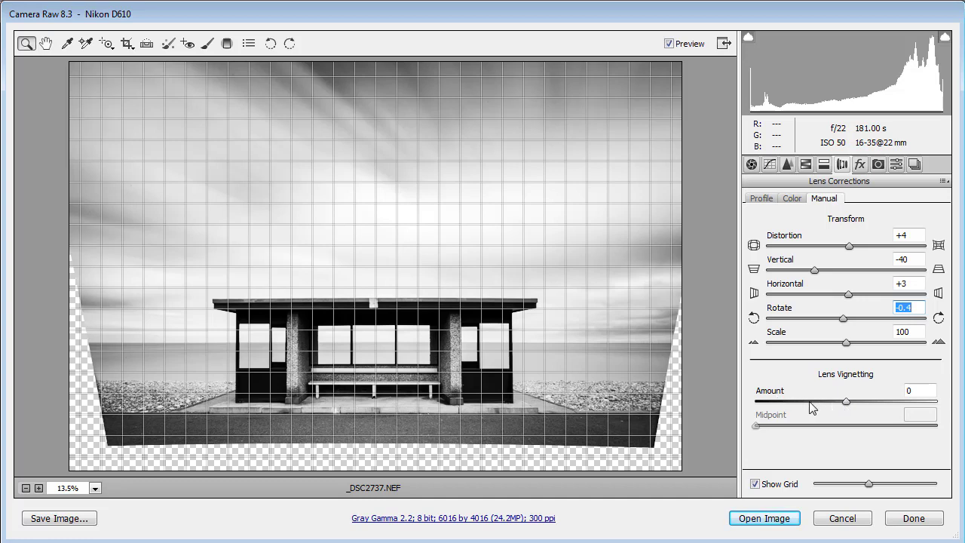
Set Lens Vignetting to an Amount of +40 with a Midpoint of 40, and hide the alignment grid.
left_click_drag(846, 401, 758, 405)
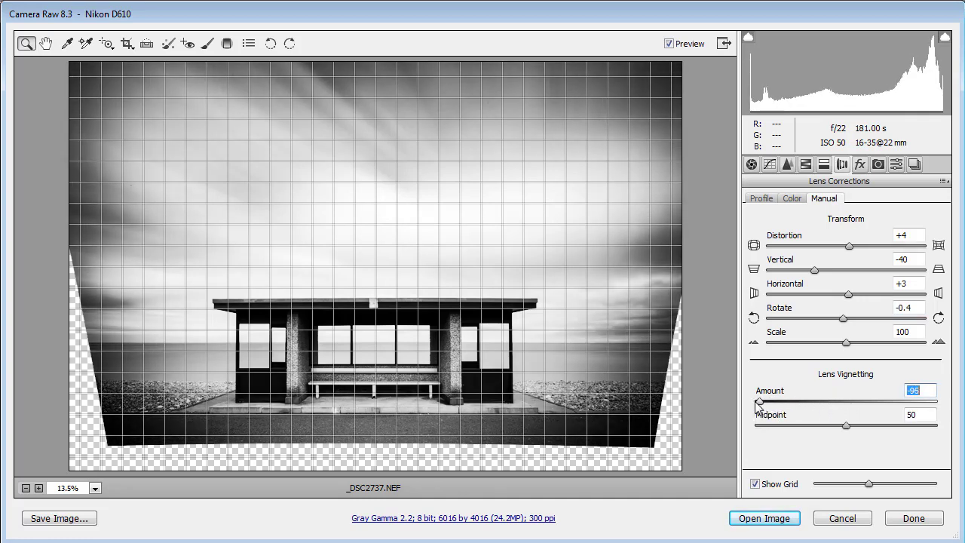
double_click(759, 404)
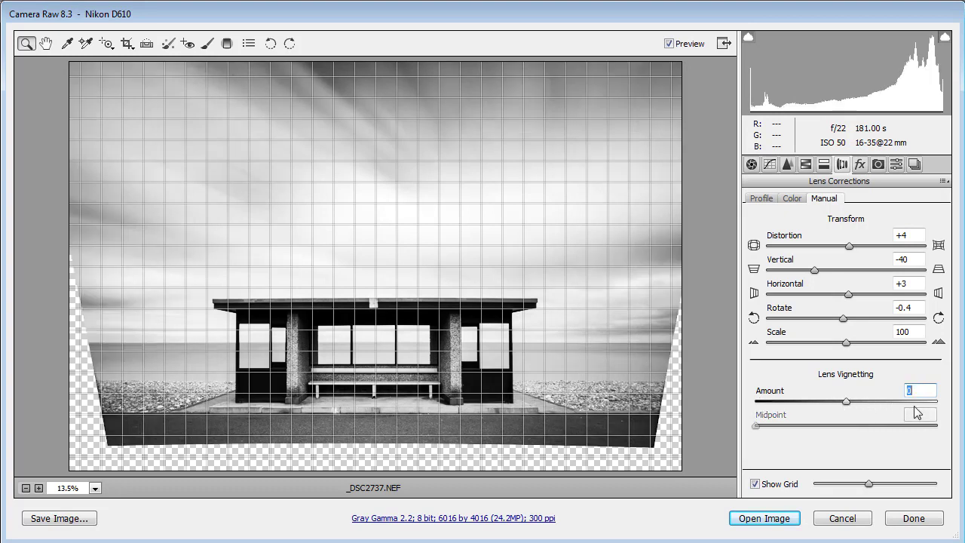
left_click_drag(844, 398, 875, 403)
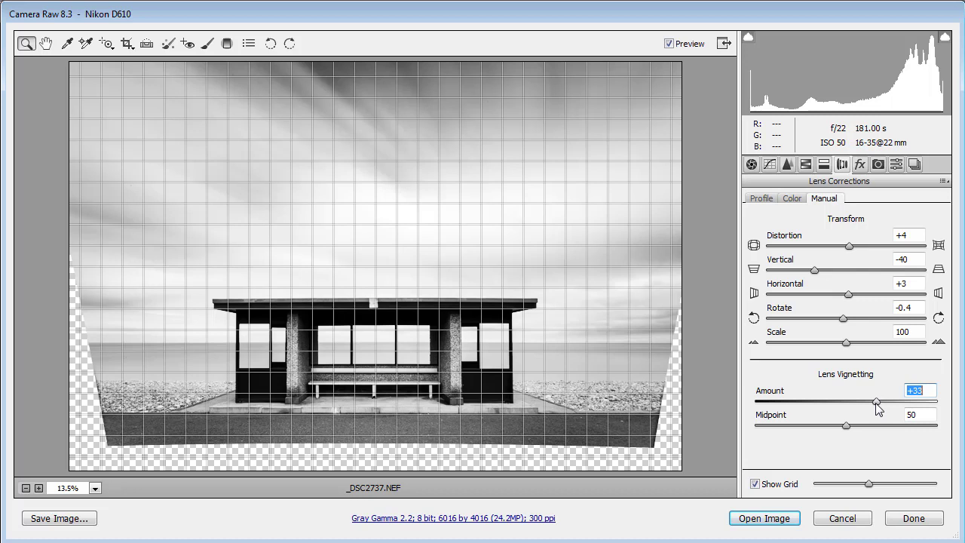
left_click_drag(878, 409, 884, 409)
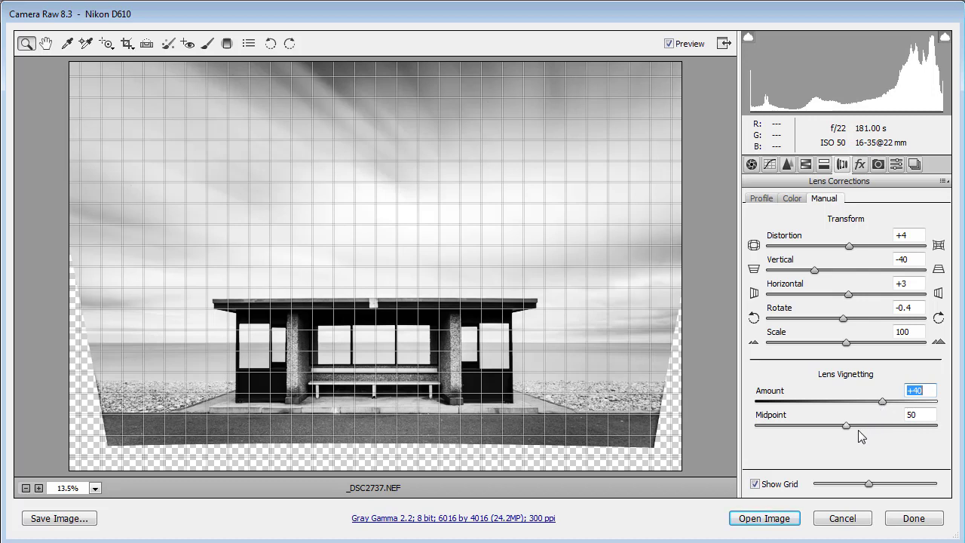
mouse_move(846, 425)
left_mouse_down()
mouse_move(870, 427)
mouse_move(818, 428)
mouse_move(963, 440)
mouse_move(753, 425)
mouse_move(829, 430)
left_mouse_up()
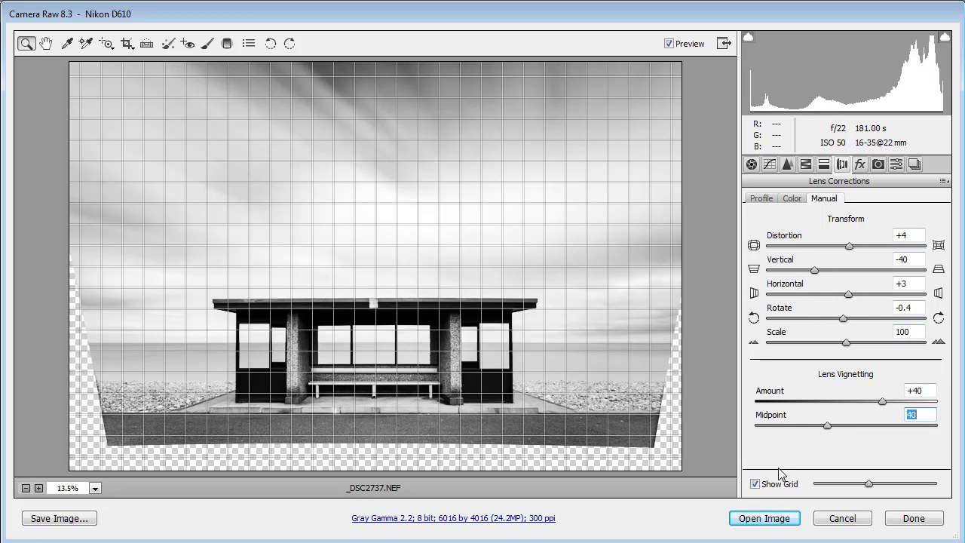
left_click(755, 484)
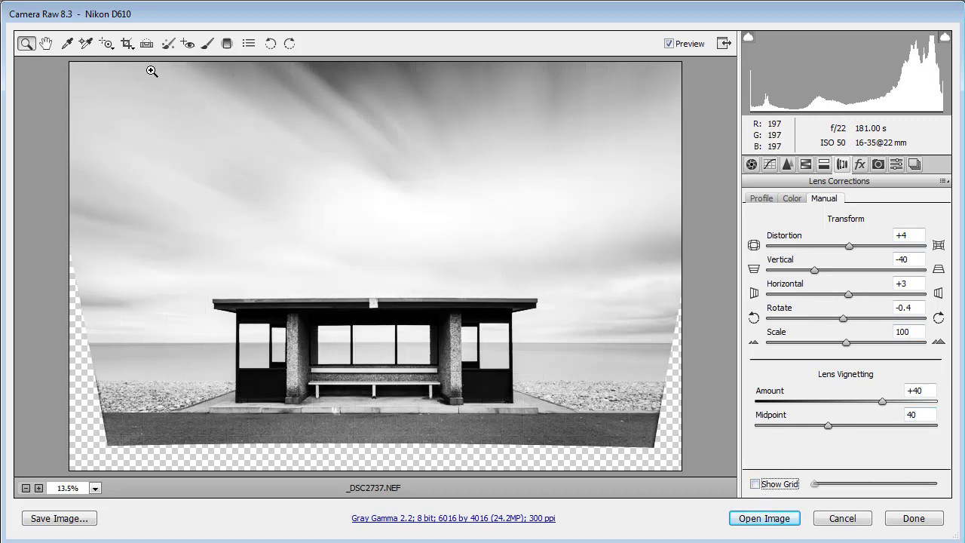
Crop the photo to about 5364 by 3690 pixels, excluding the transparent areas along both sides and the lower edge.
left_click(126, 45)
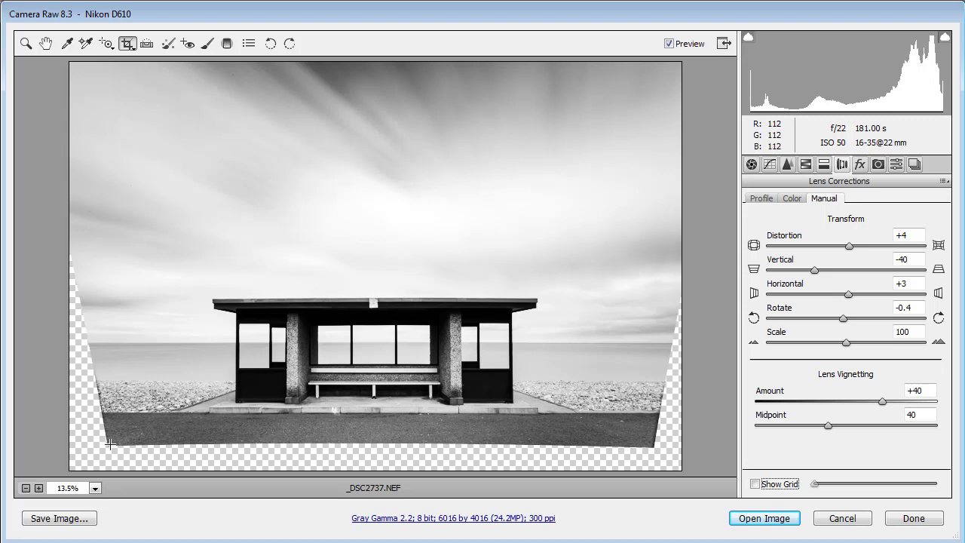
left_click_drag(113, 441, 652, 67)
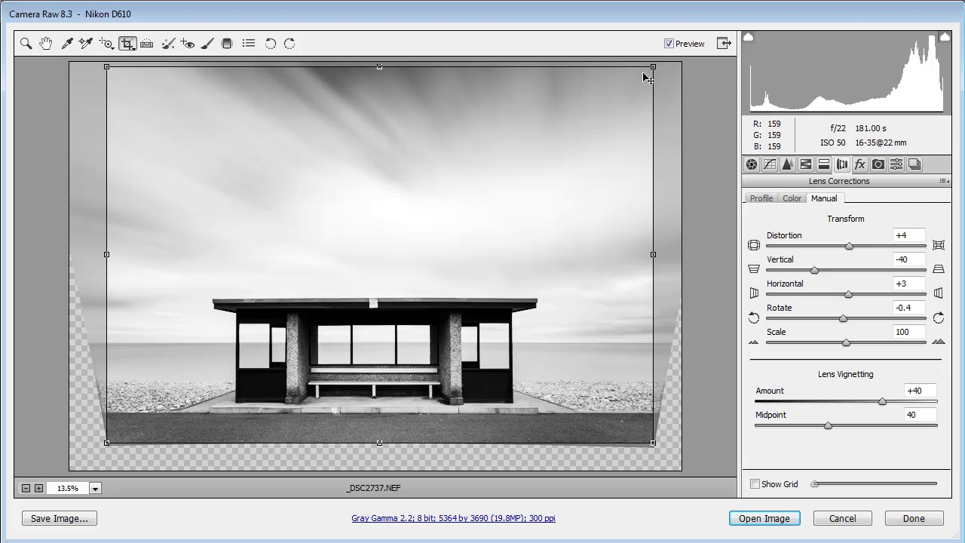
key("z")
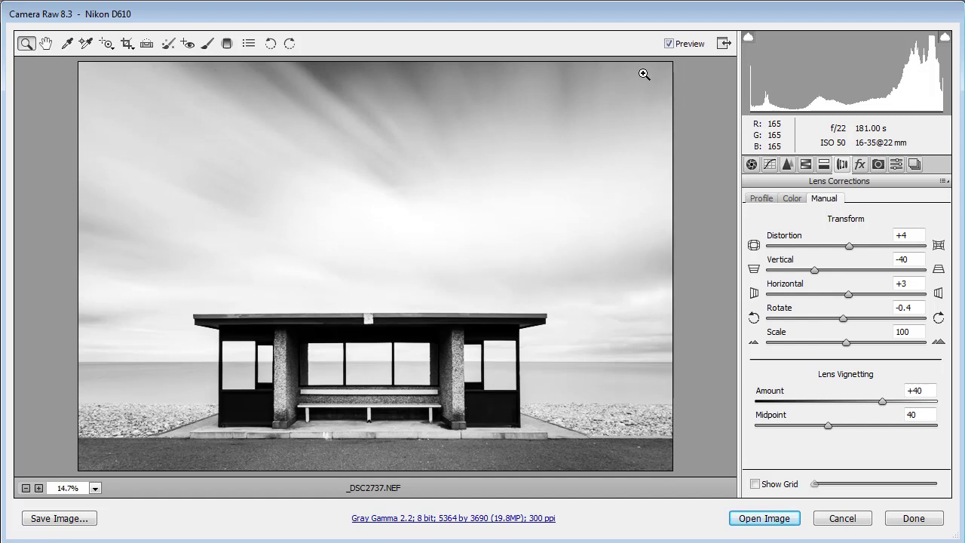
Start a new graduated filter and set its Exposure, Contrast, Highlights and Clarity to 0.
left_click(228, 43)
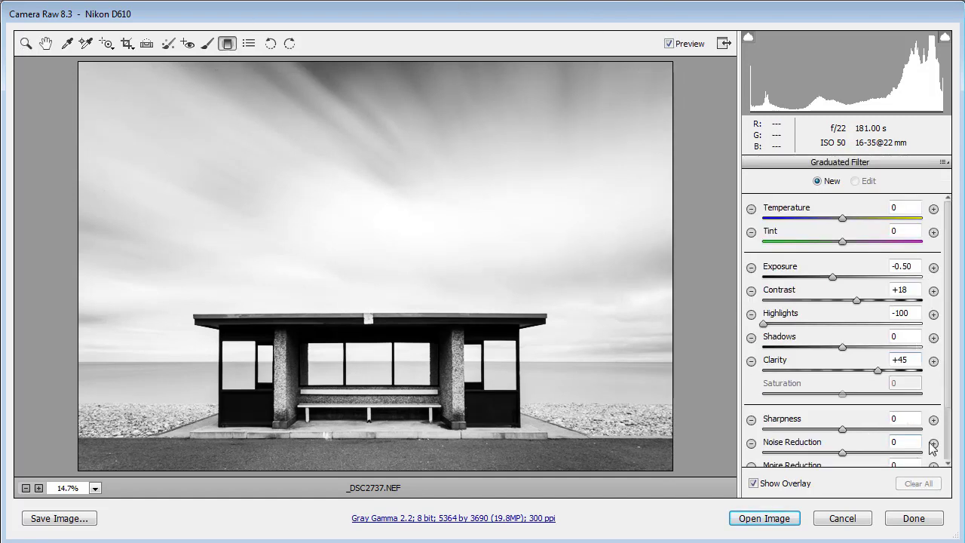
left_click(901, 266)
type("0")
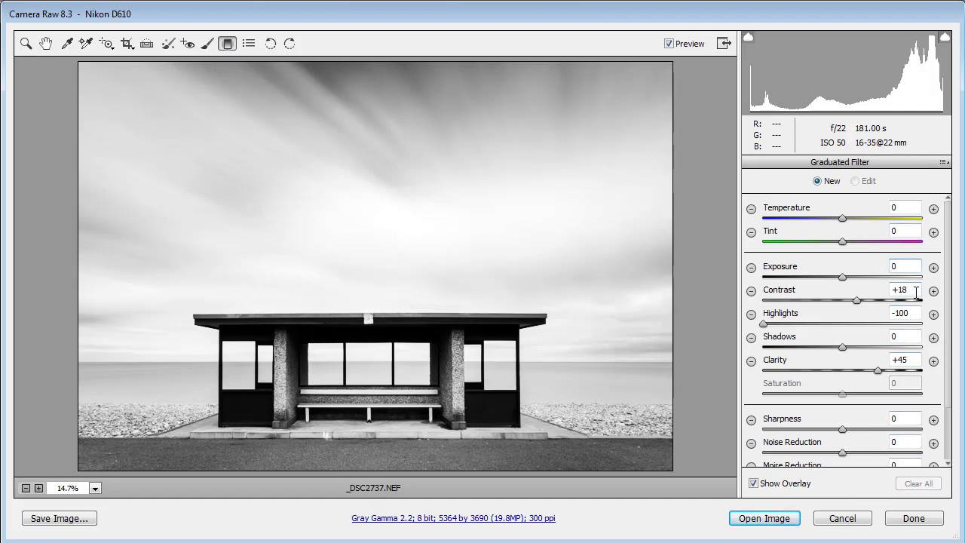
key("Tab")
type("0")
key("Tab")
type("0")
key("Tab")
key("Tab")
type("0")
scroll(947, 392, "down", 1)
scroll(947, 392, "up", 1)
Draw a vertical graduated filter from mid-sky to just above the horizon with Exposure -0.50, Contrast +20, Highlights -100 and Clarity +40.
left_click_drag(364, 248, 359, 351)
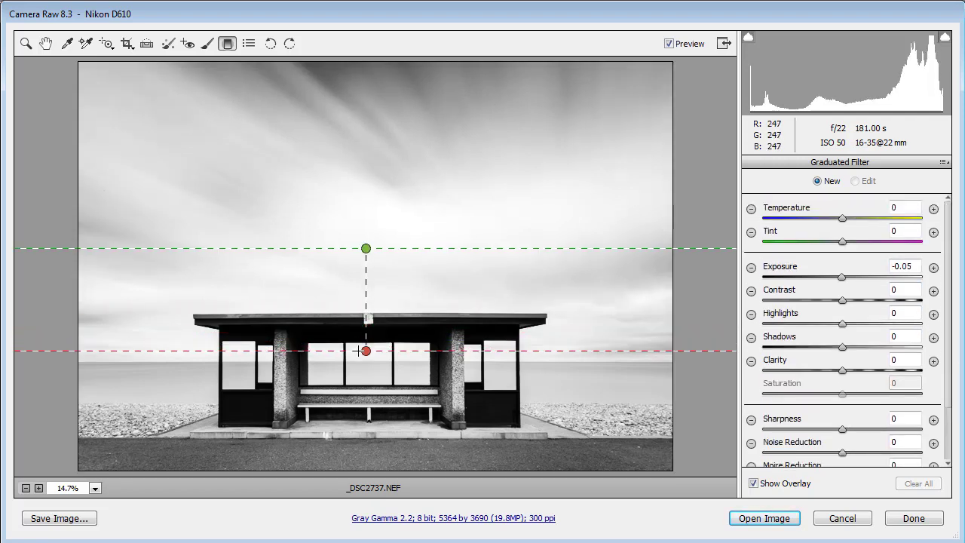
left_click_drag(358, 351, 359, 350)
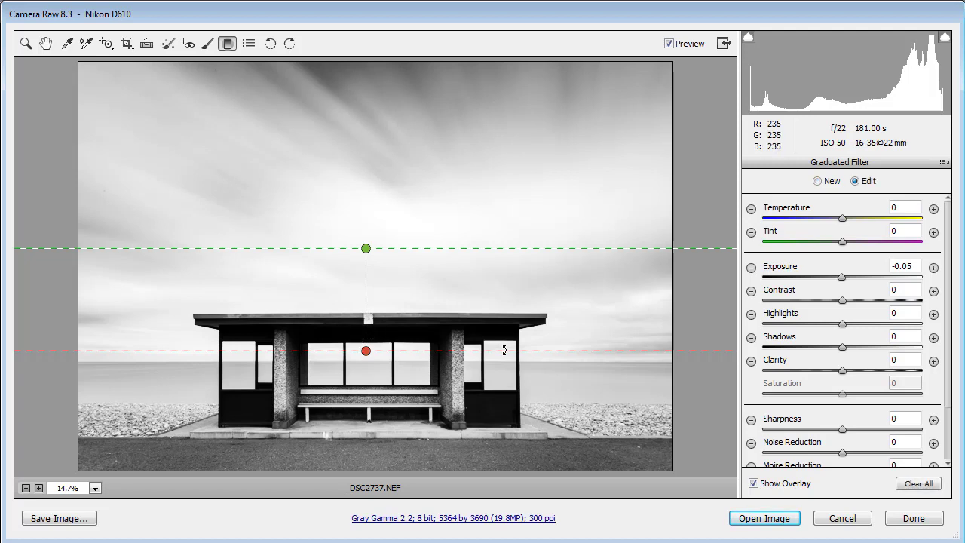
left_click_drag(844, 281, 860, 305)
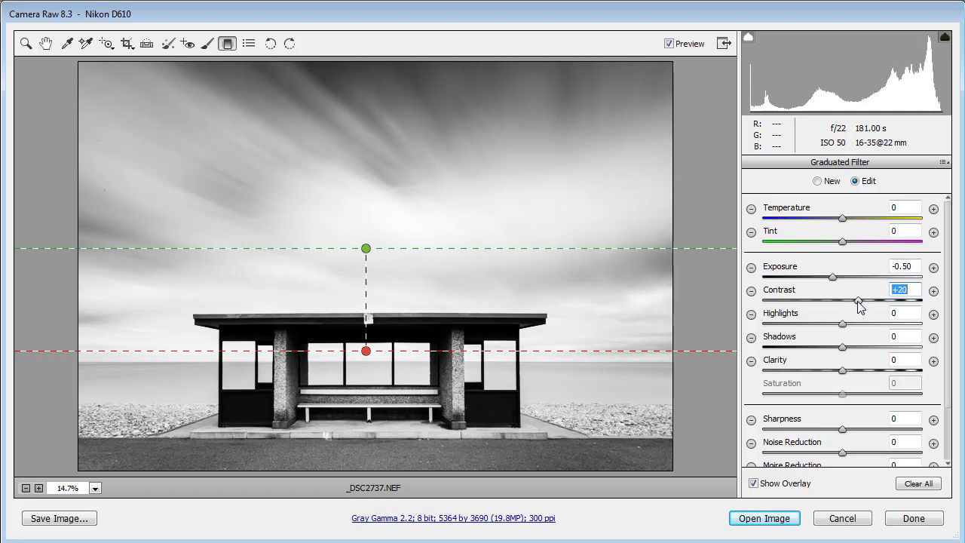
left_click(843, 324)
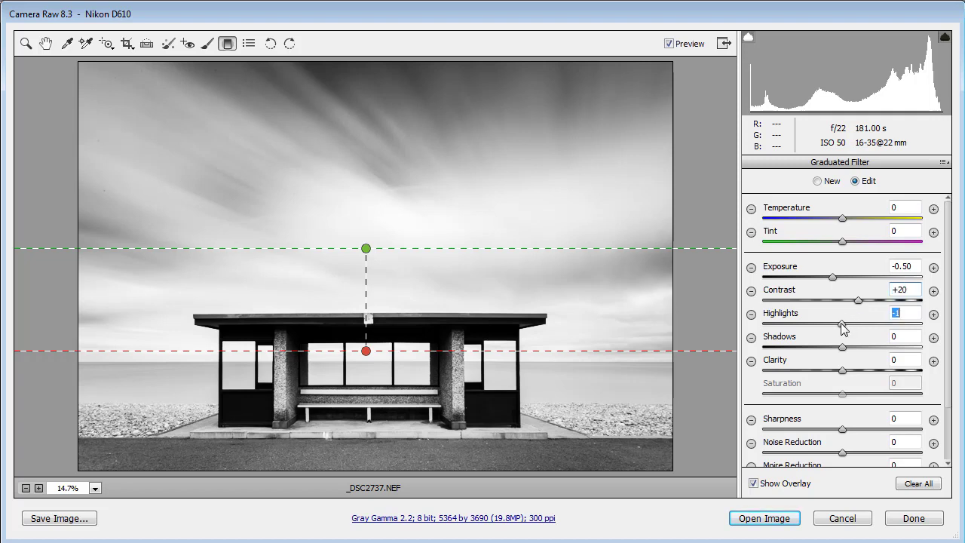
left_click_drag(843, 325, 767, 323)
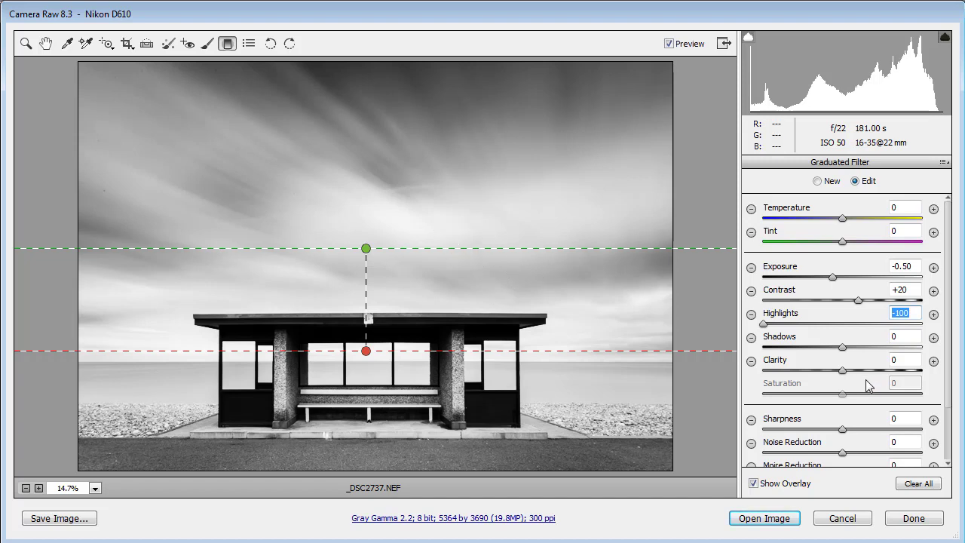
left_click_drag(848, 371, 873, 376)
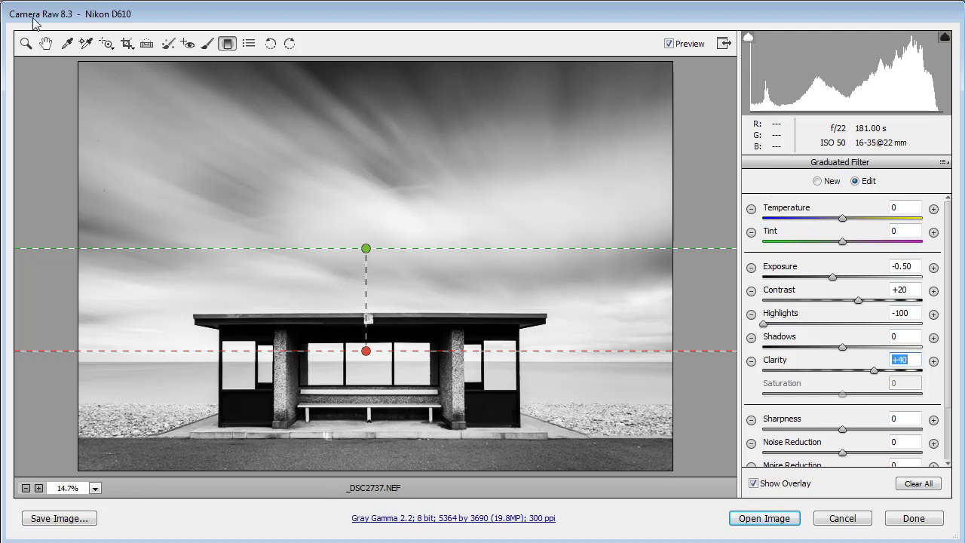
Leave the graduated filter and reset all raw adjustments of the photo.
left_click(46, 43)
key("alt")
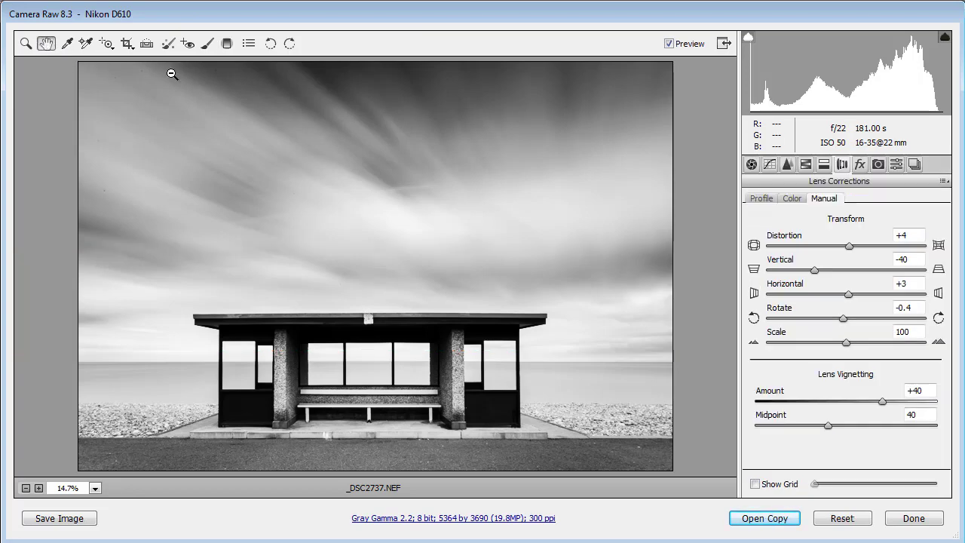
left_click(842, 518, "alt")
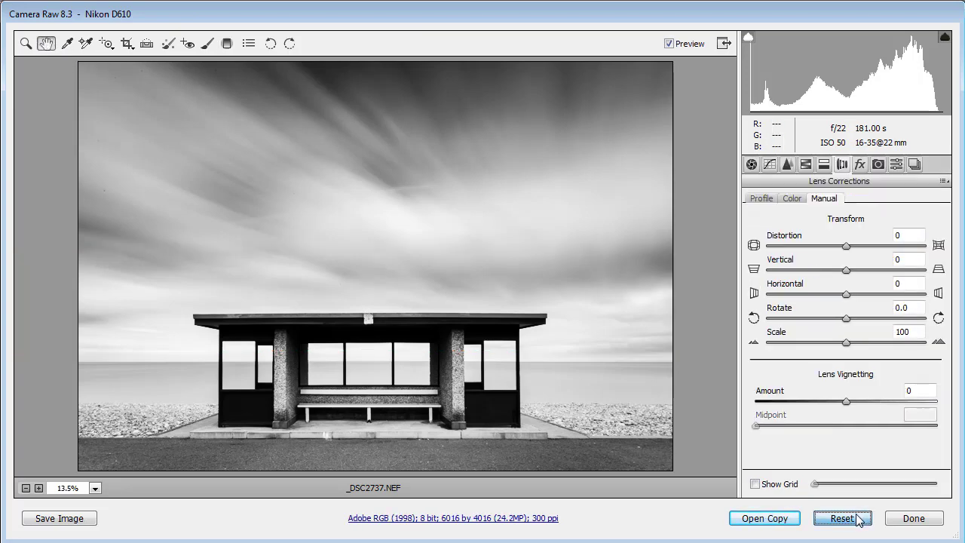